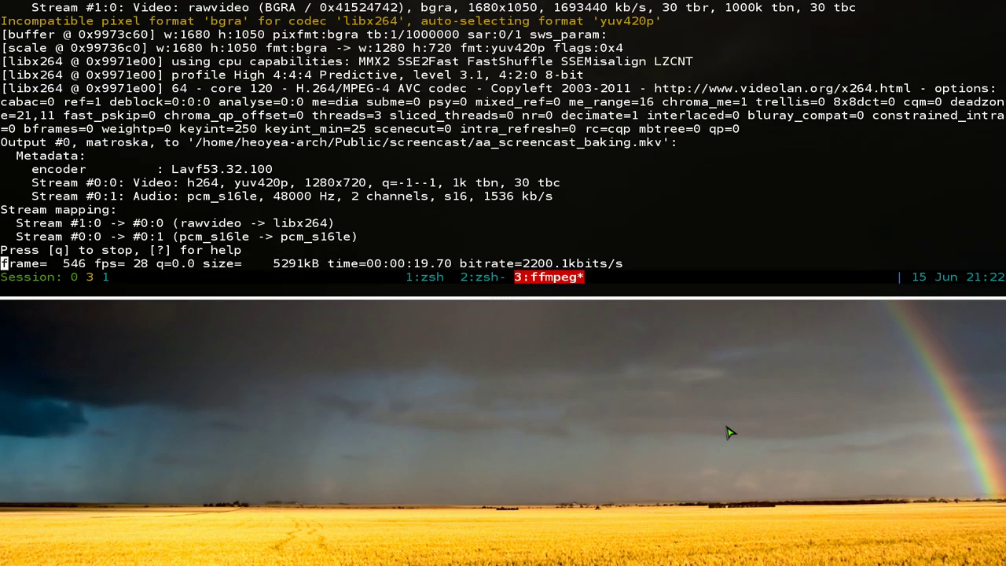
Bring down the tmux terminal and switch to the zsh window in ~/Downloads/cropgui.
key(ctrl+a)
key(n)
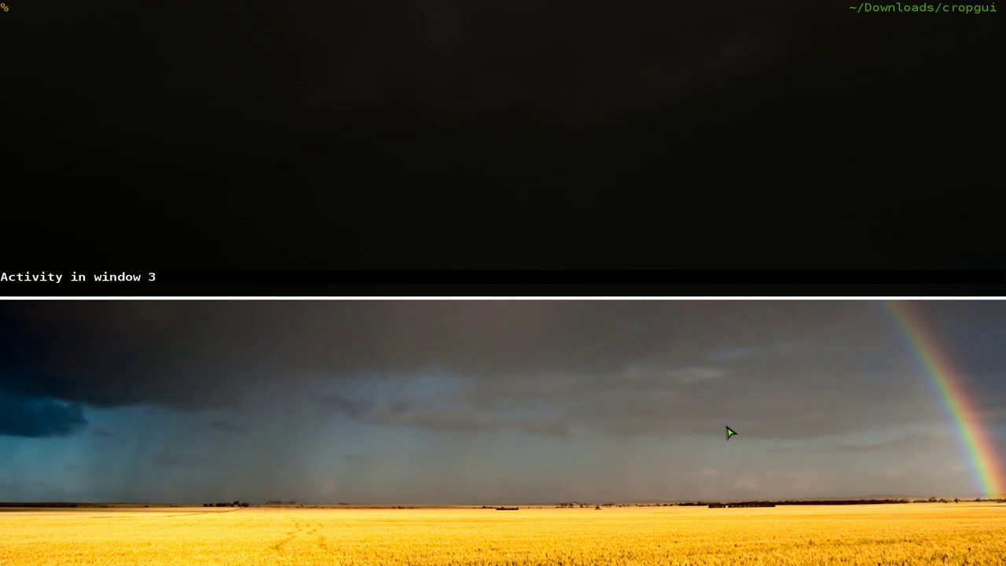
List the cropgui folder and highlight the cropgtk.py and cropgui.py names.
text(ls)
key(Return)
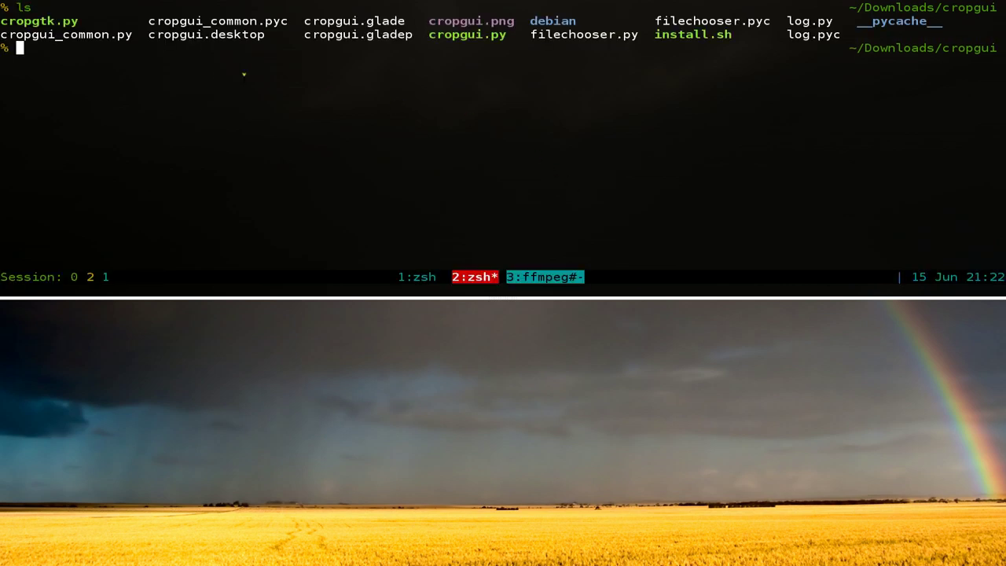
double_click(35, 22)
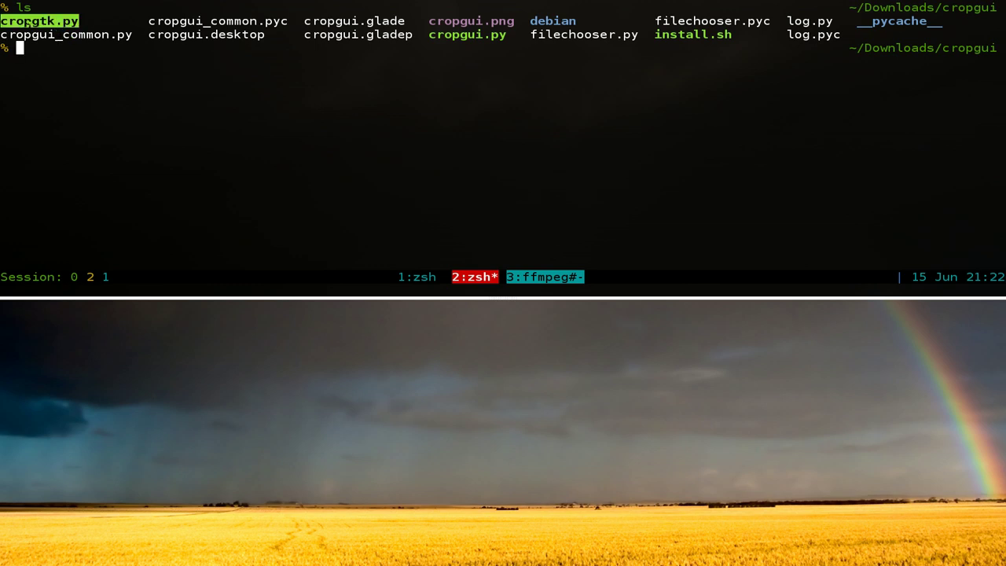
double_click(456, 35)
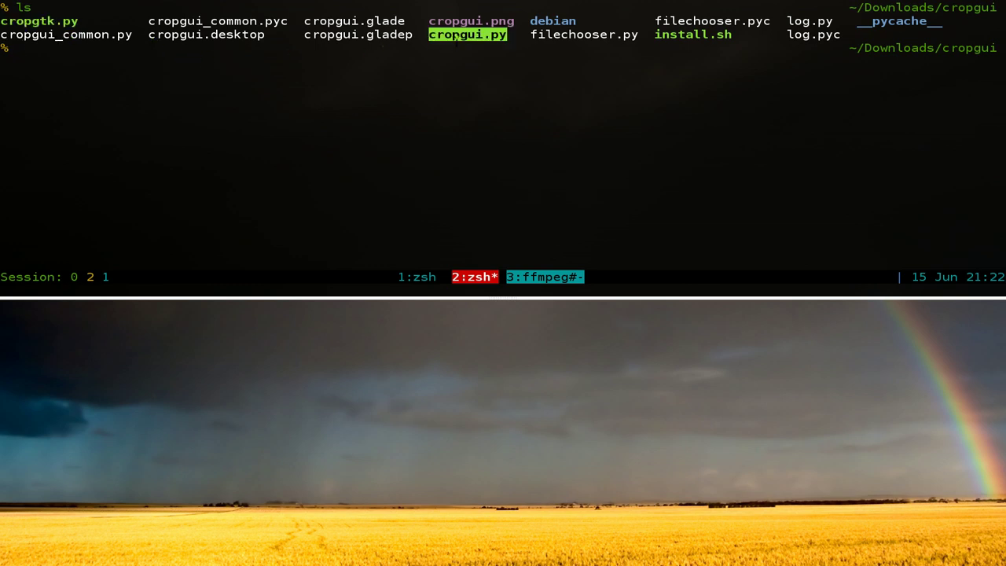
click(487, 67)
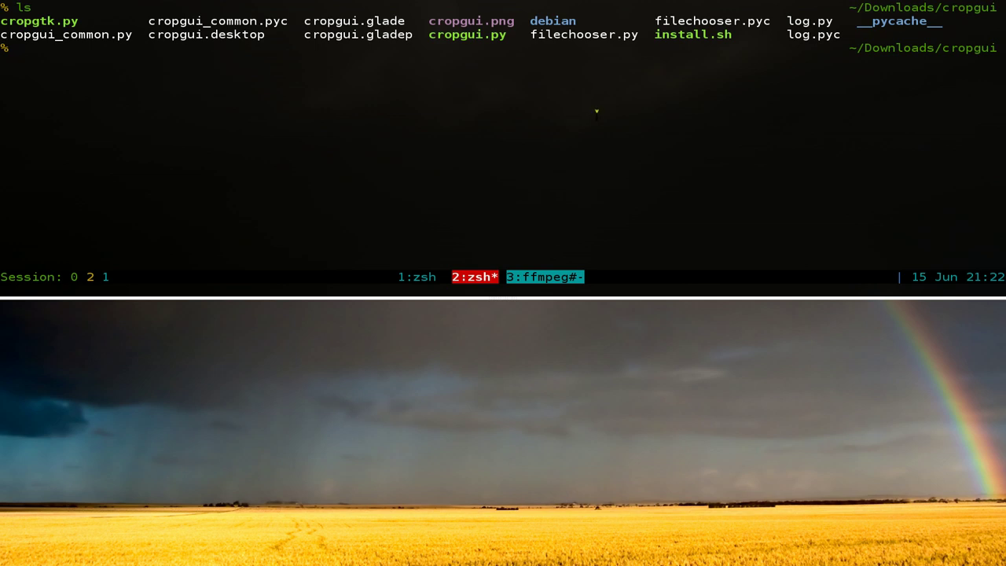
Run ./cropgui.py, which fails with ImportError: No module named Image.
text(./cropgu)
key(Tab)
key(Return)
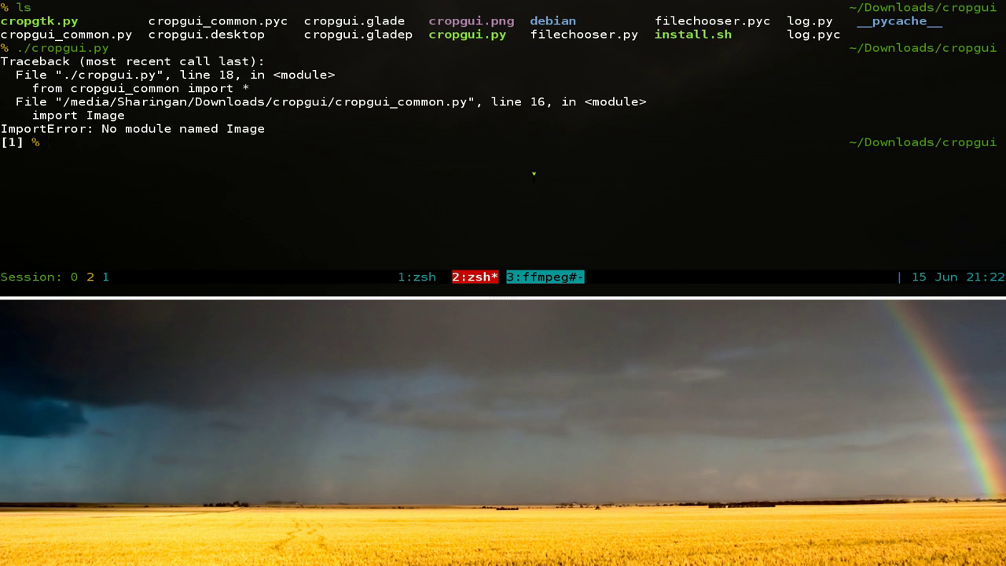
Pick python2 from the python interpreter completions as the command.
text(python)
key(Tab)
key(Tab)
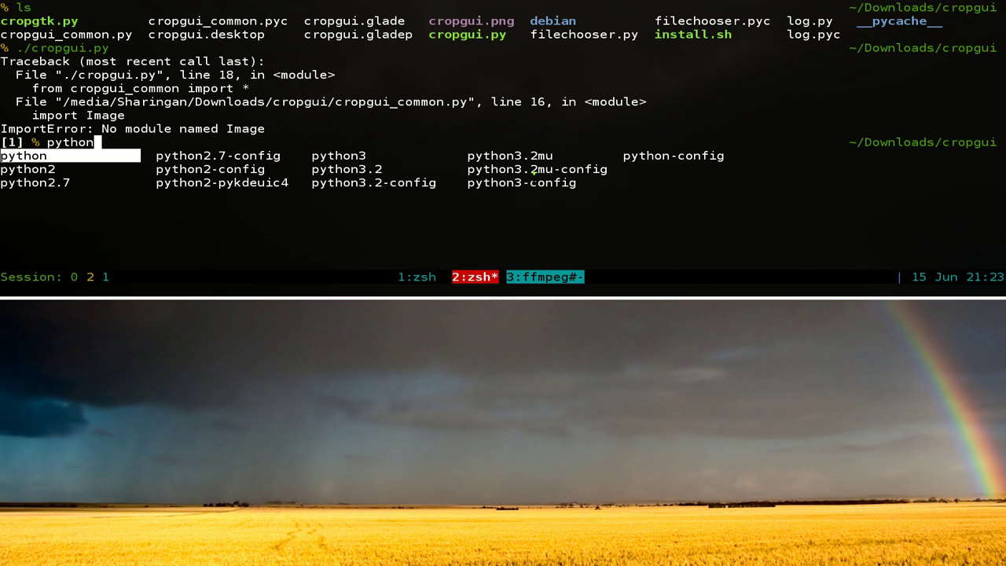
key(Down)
key(Up)
key(Down)
key(Down)
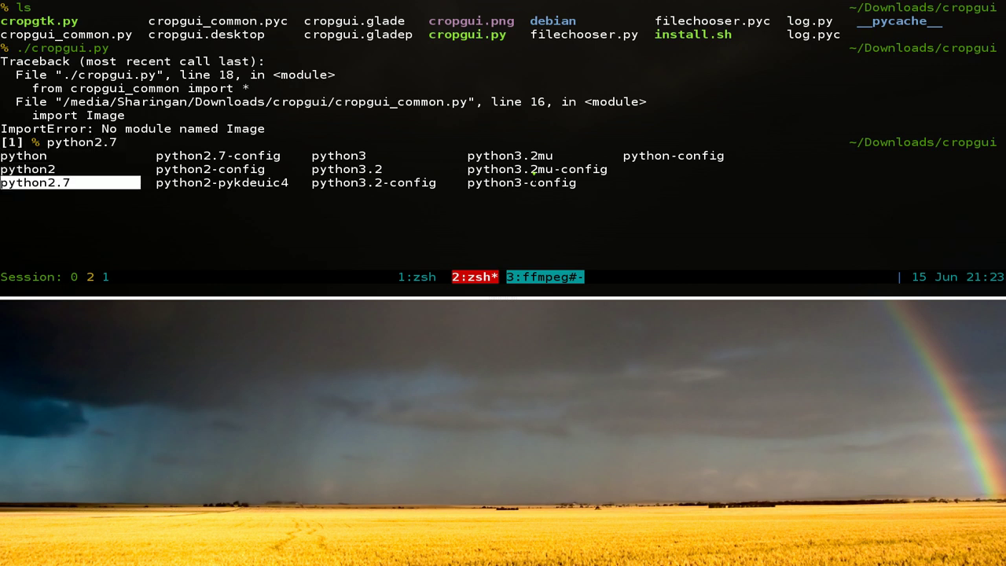
key(Right)
key(Right)
key(Up)
key(Up)
key(Down)
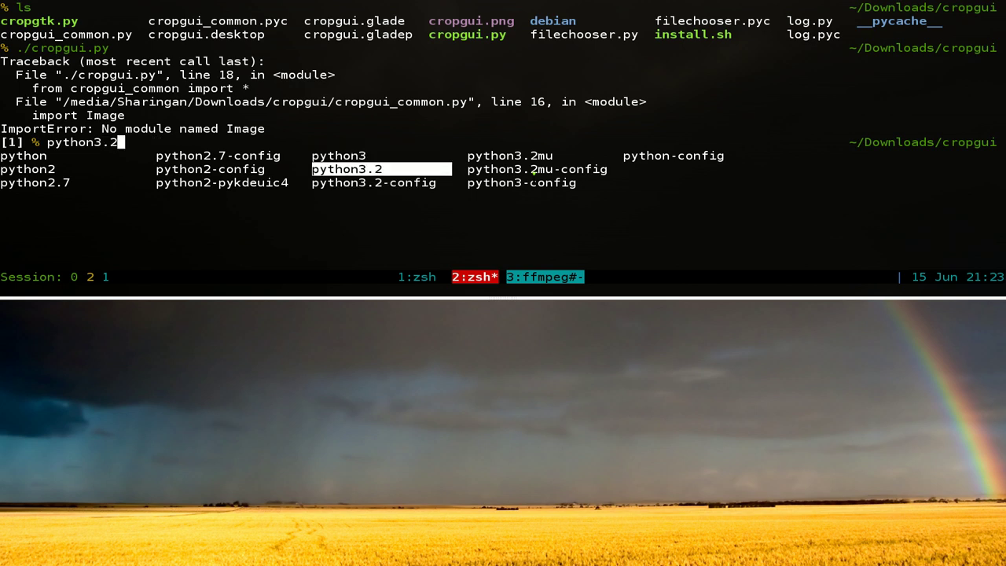
key(Down)
key(Left)
key(Left)
key(Left)
key(Right)
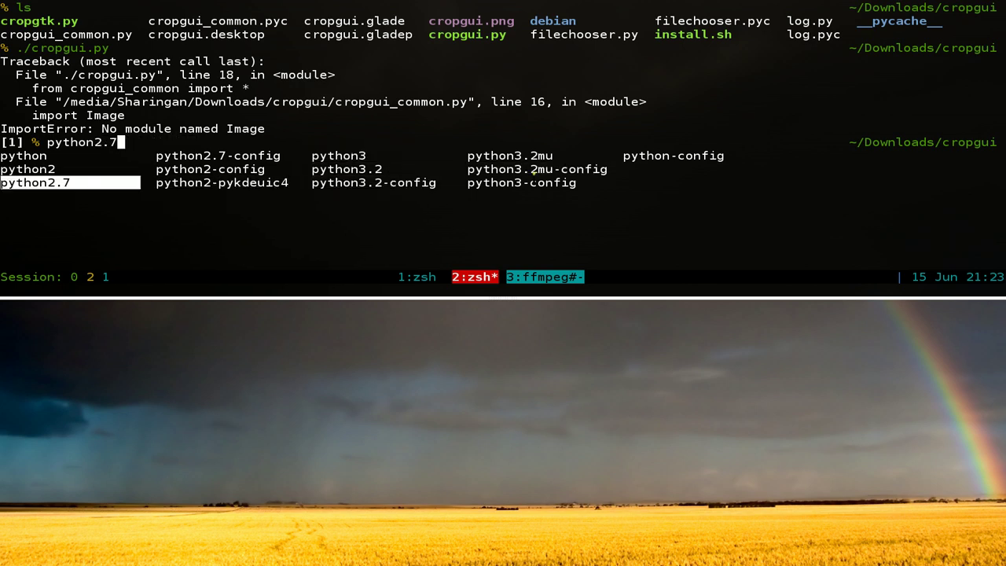
key(Up)
key(Return)
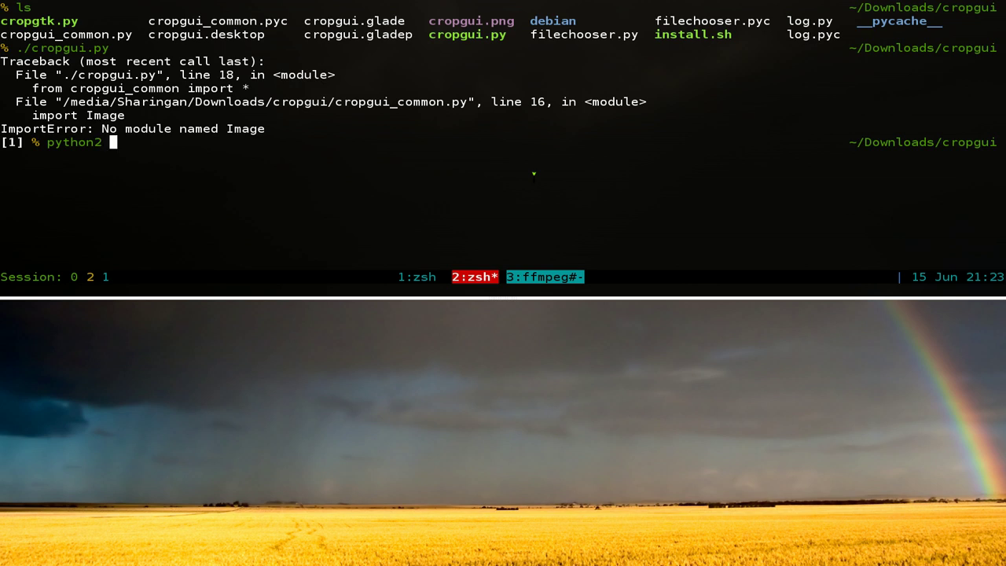
Add cropgui.py as the script argument after python2.
text(cropg)
key(Tab)
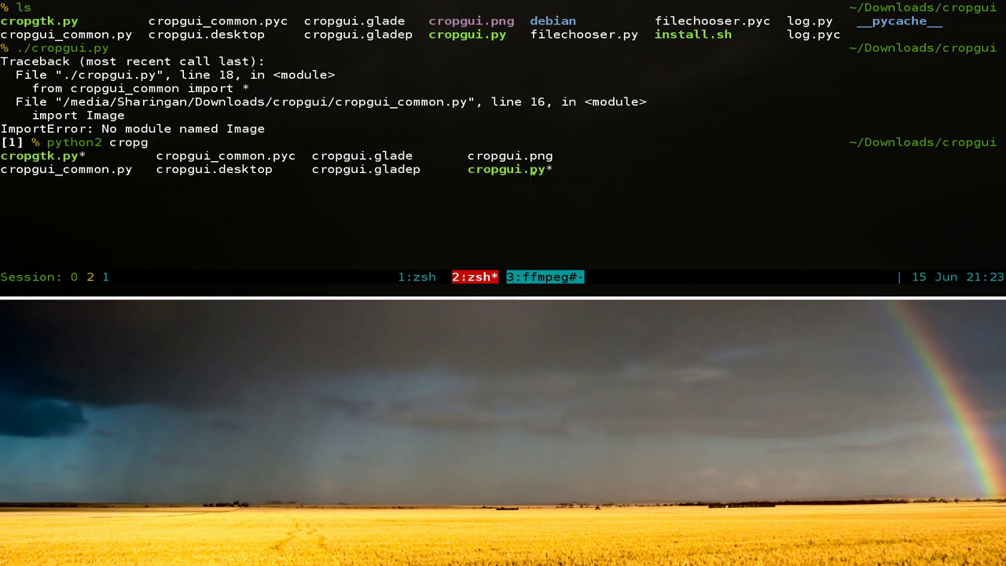
key(Tab)
key(Tab)
key(Tab)
key(Tab)
key(Tab)
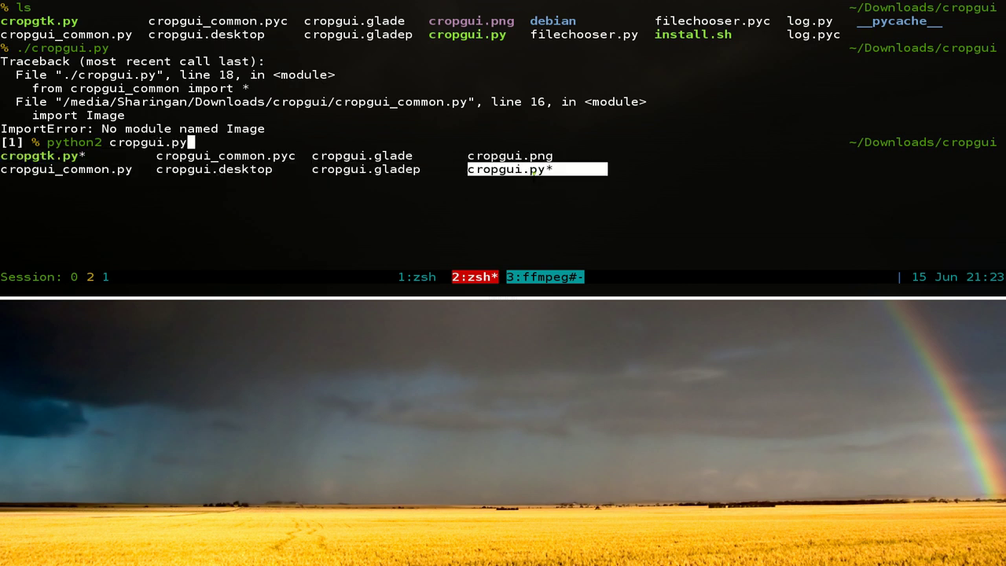
Launch CropGUI and open Downloads/02864_frozenmist_1920x1080.jpg.
key(Return)
key(Return)
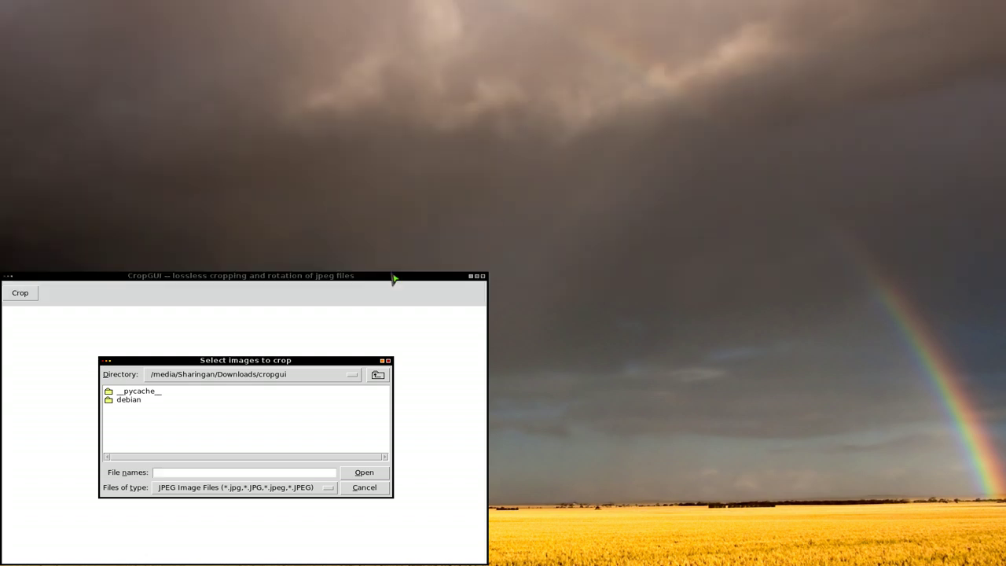
drag(368, 278, 664, 132)
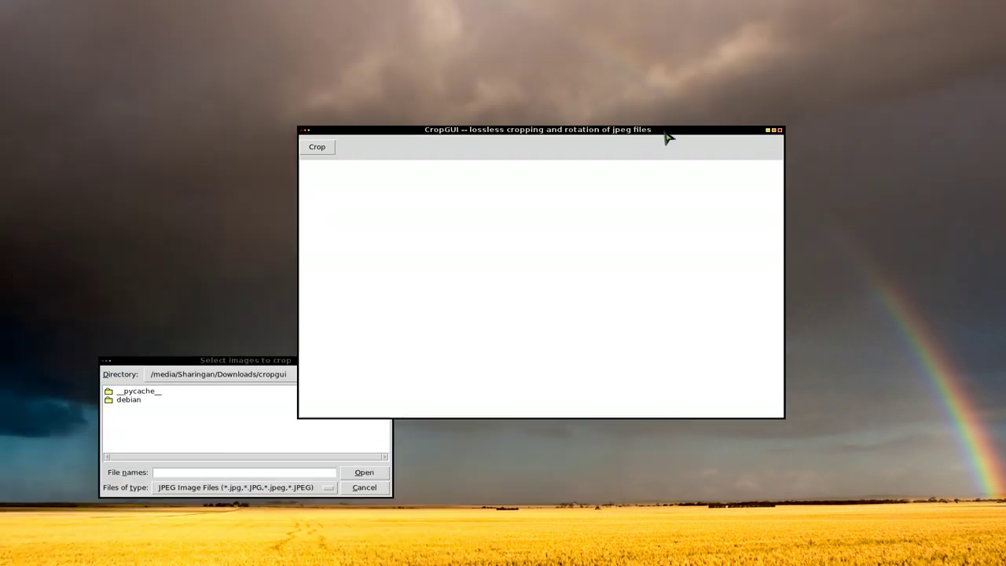
drag(264, 363, 530, 223)
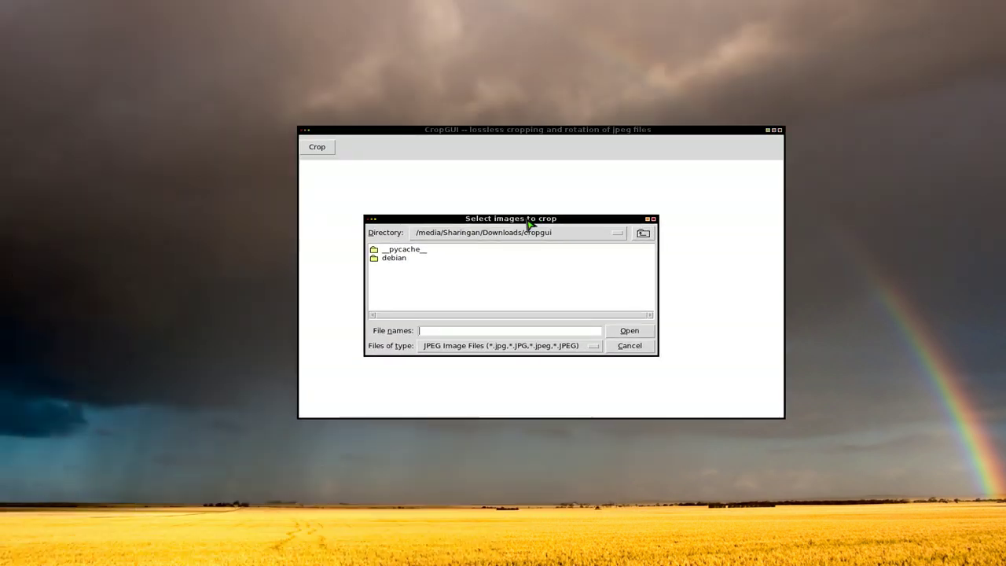
click(558, 234)
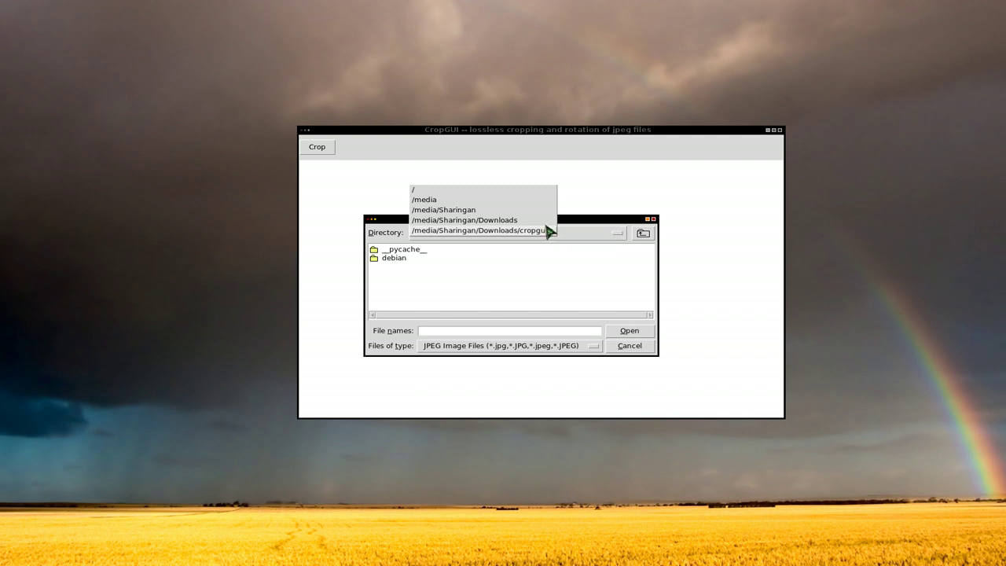
click(535, 221)
click(443, 293)
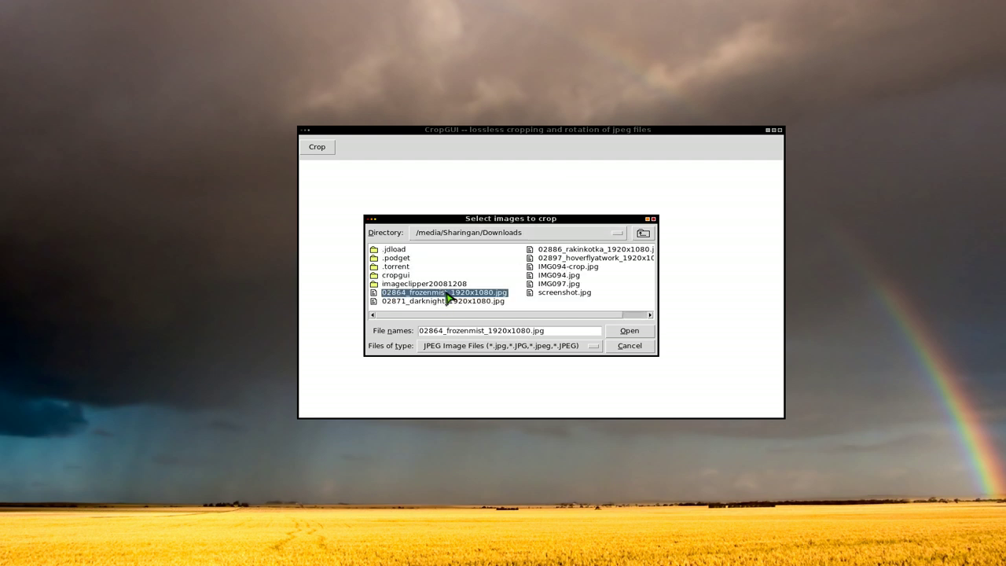
click(629, 331)
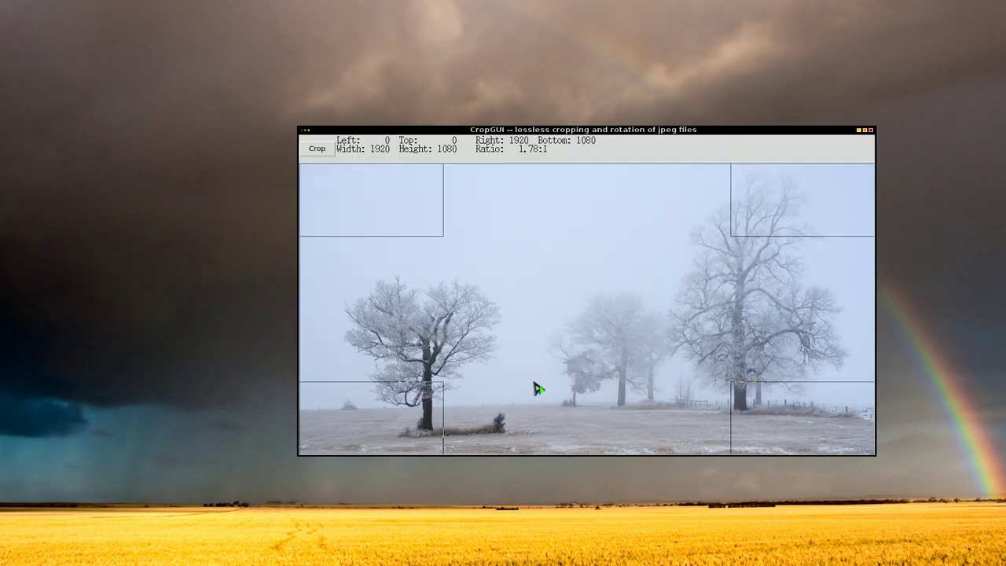
Fit the crop box around the left tree, crop to 592×638, and close CropGUI.
drag(398, 220, 418, 278)
drag(795, 269, 478, 289)
drag(507, 440, 509, 426)
mouse_move(428, 371)
mouse_down()
mouse_move(725, 301)
mouse_move(385, 314)
mouse_move(451, 381)
mouse_move(432, 375)
mouse_up()
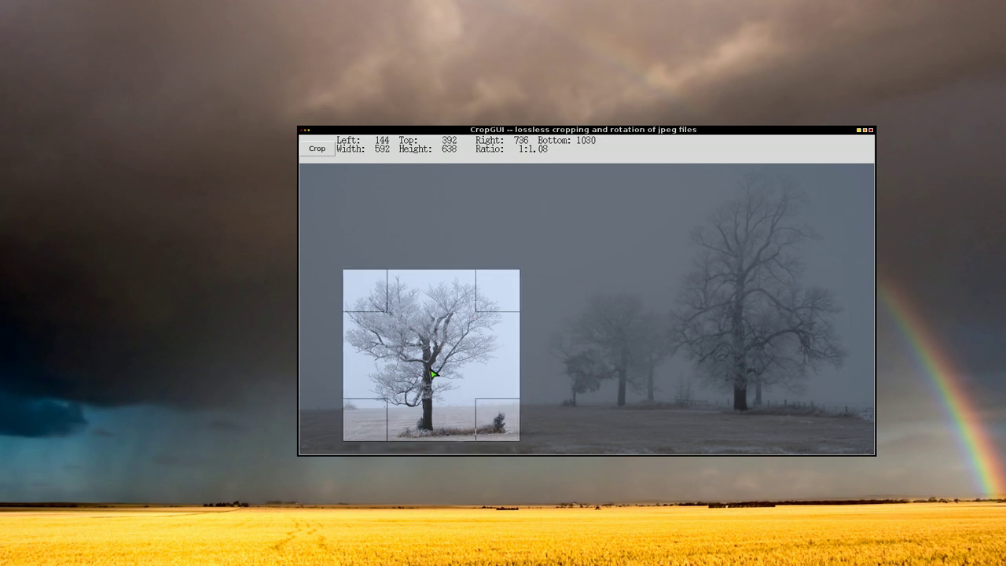
click(317, 149)
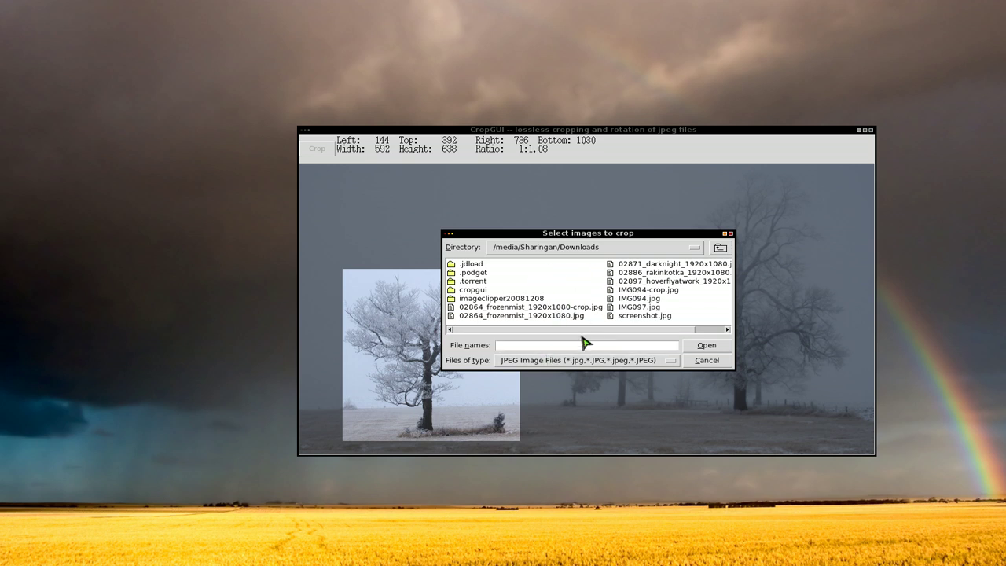
click(706, 361)
Open Downloads through Kupfer and view 02864_frozenmist_1920x1080-crop.jpg to confirm the 592×638 crop.
mouse_move(7, 282)
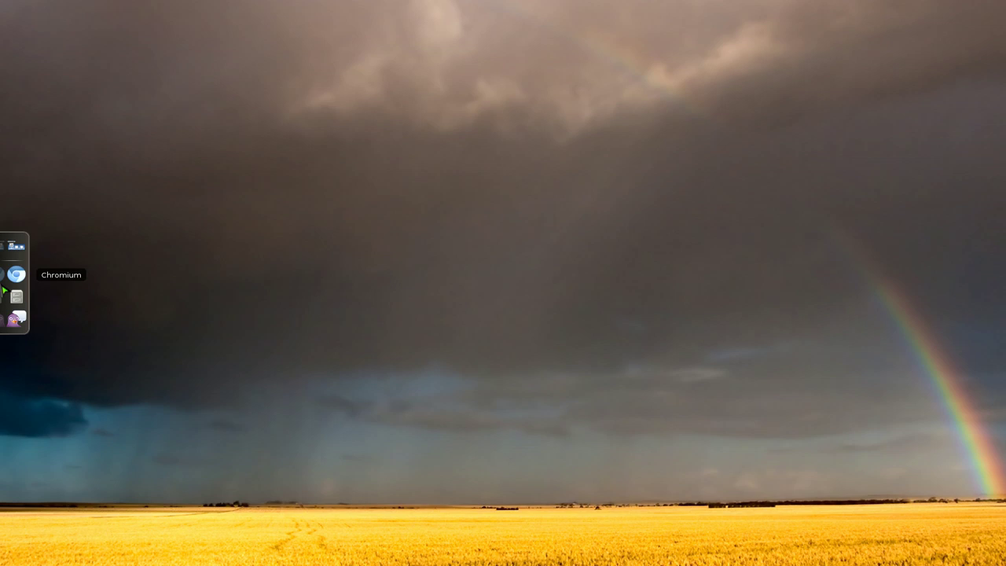
key(ctrl+space)
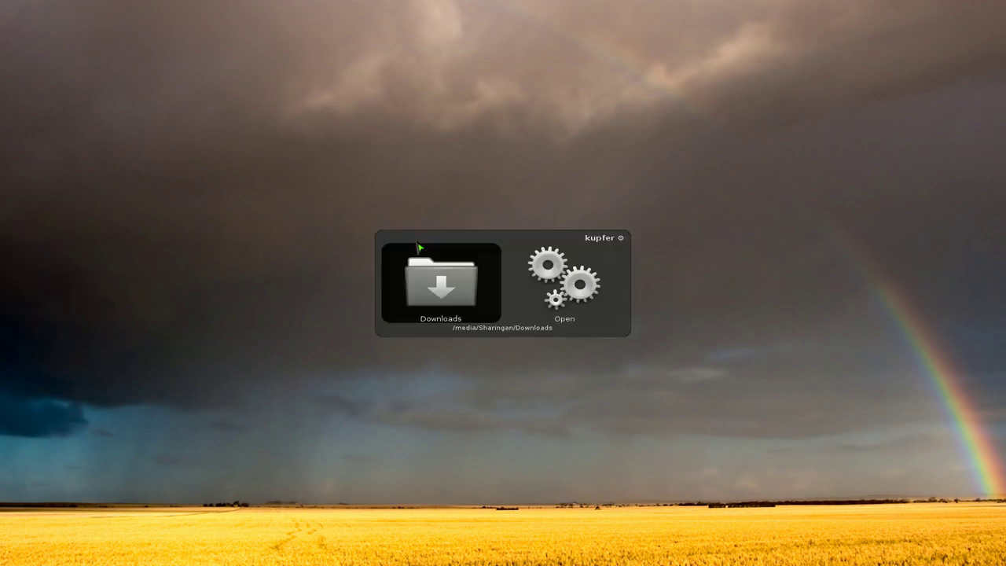
key(Return)
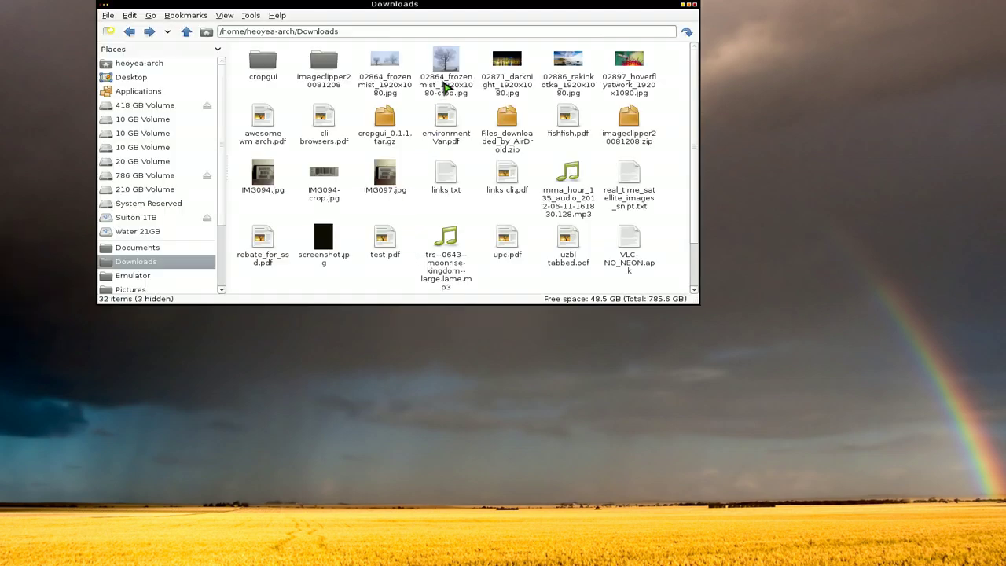
click(448, 78)
double_click(447, 78)
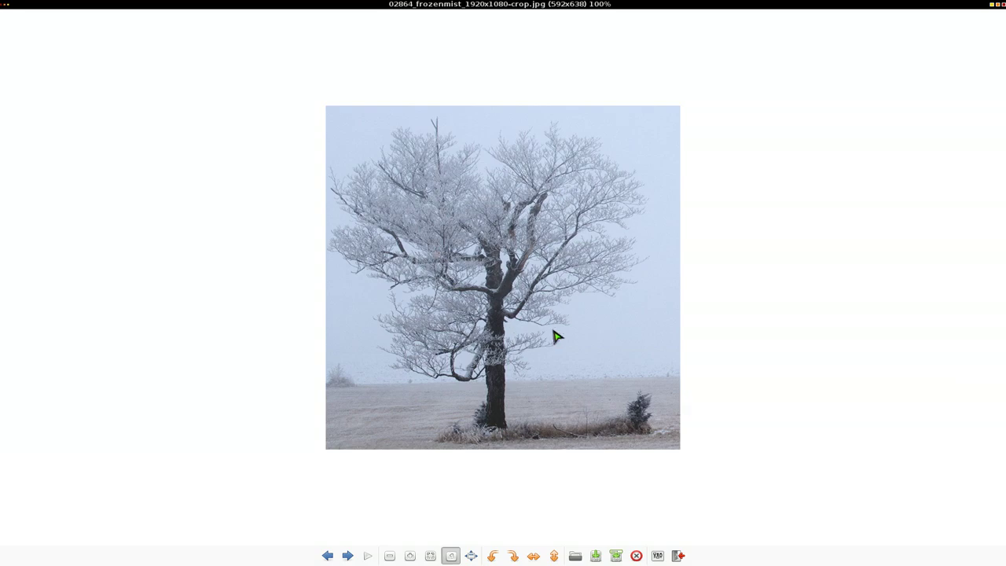
key(Escape)
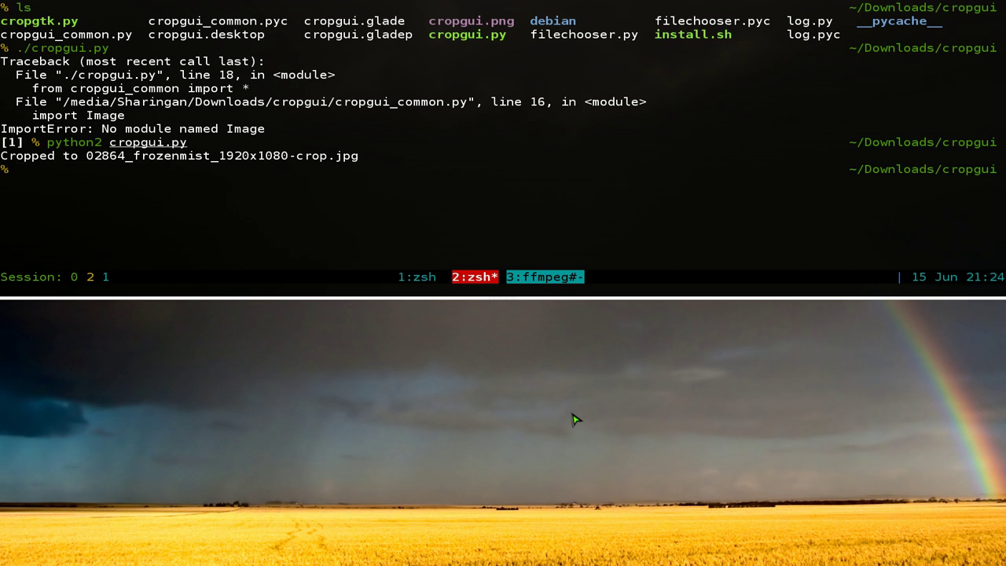
Run python2 cropgtk.py to start CropGTK with its image chooser.
text(python2 cropgt)
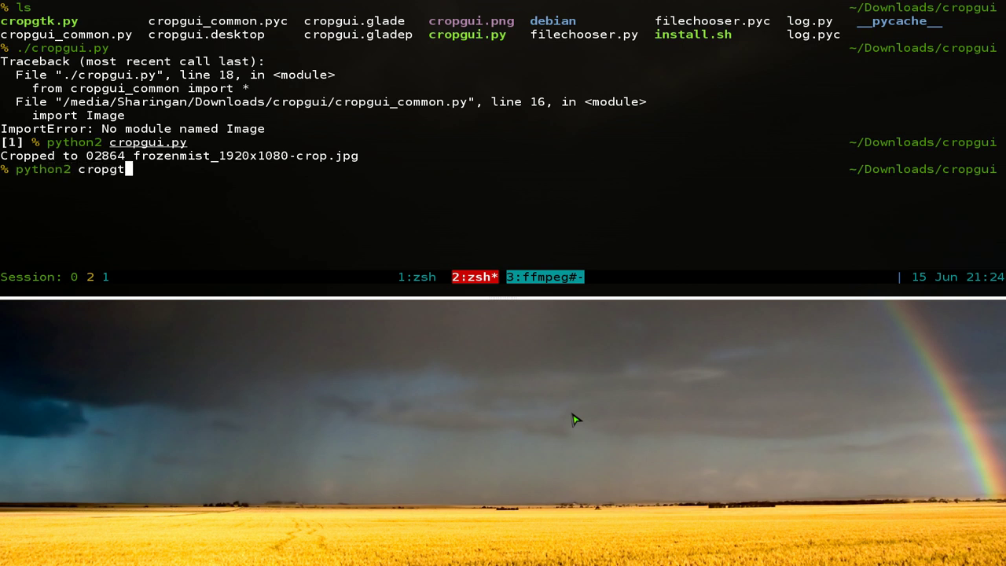
text(k)
key(Tab)
key(Return)
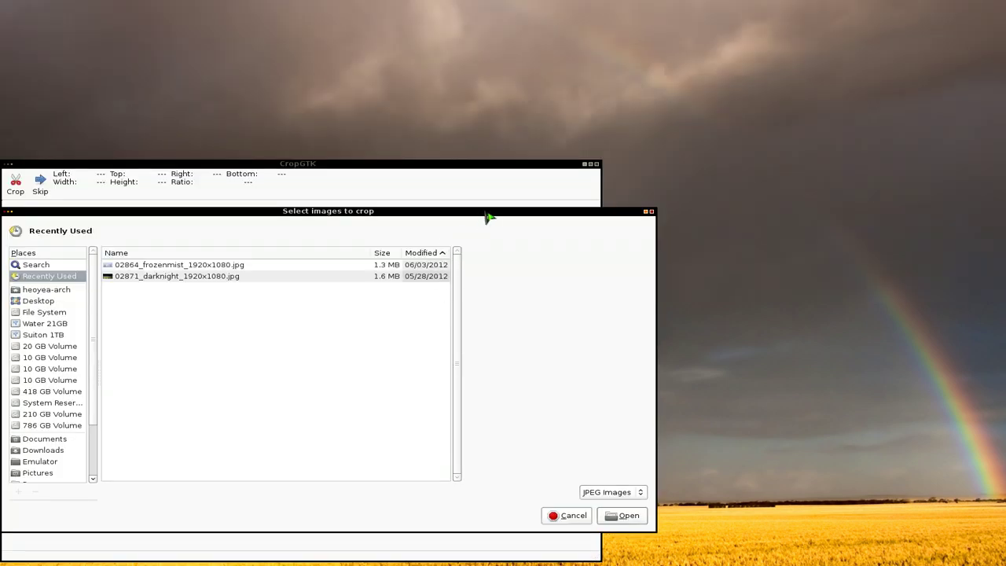
Arrange the CropGTK windows and open 02886_rakinkotka_1920x1080.jpg from Downloads.
drag(487, 212, 639, 206)
drag(545, 166, 657, 110)
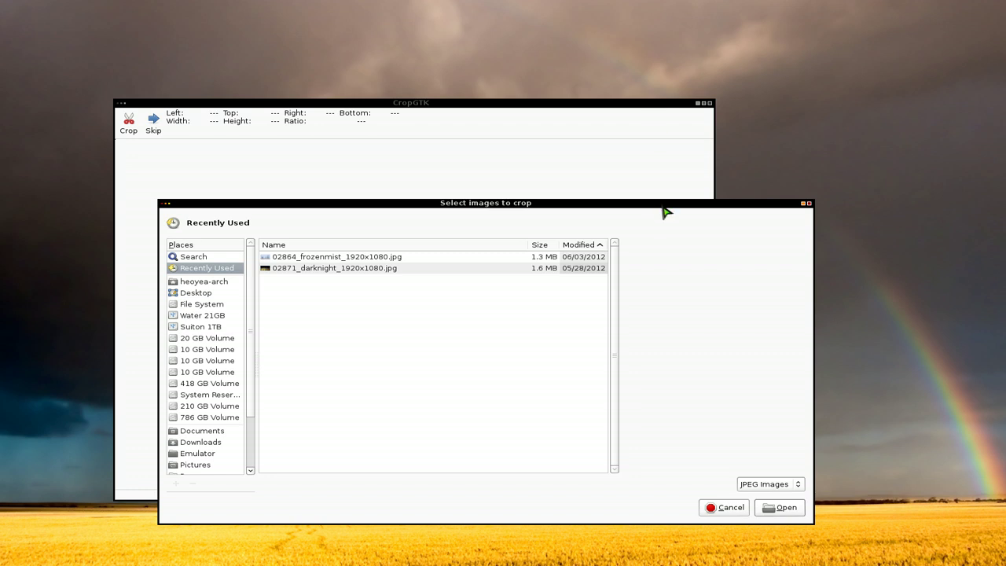
drag(664, 211, 545, 178)
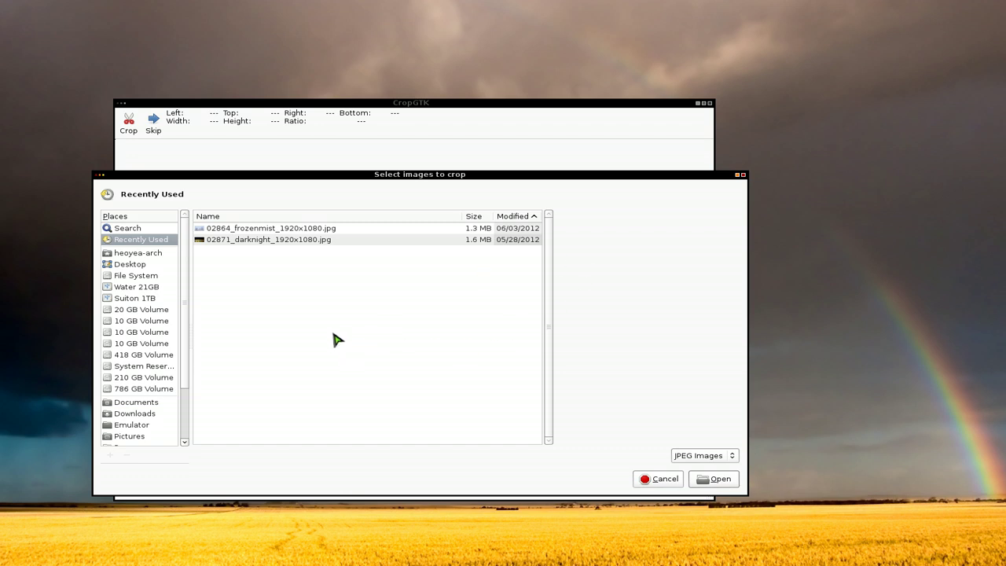
drag(188, 330, 189, 399)
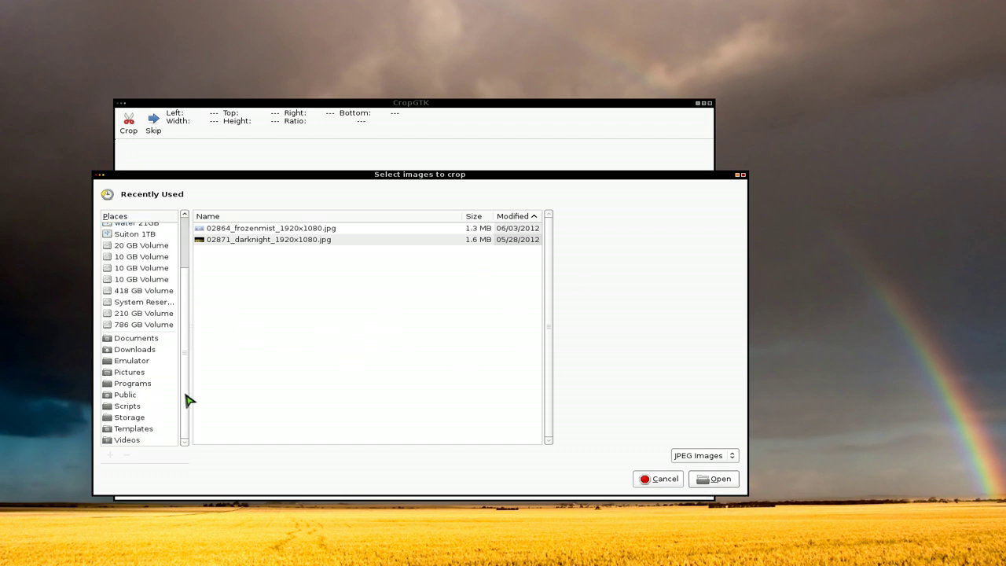
click(148, 351)
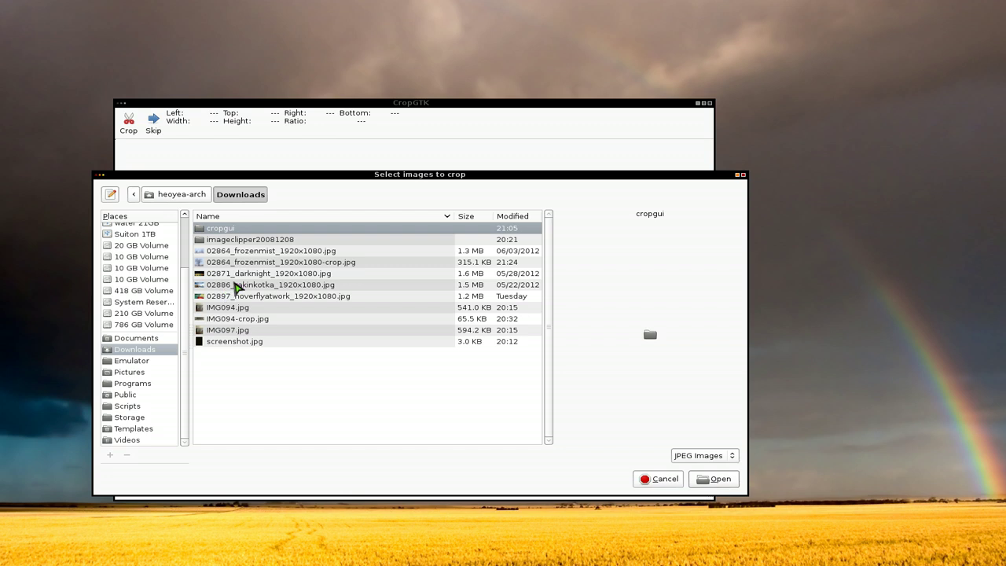
click(239, 286)
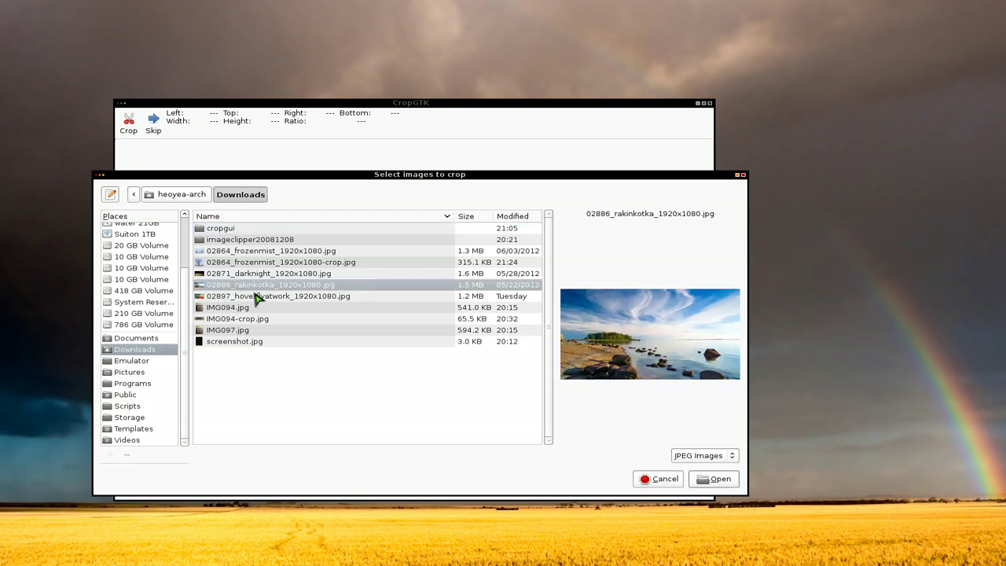
click(722, 482)
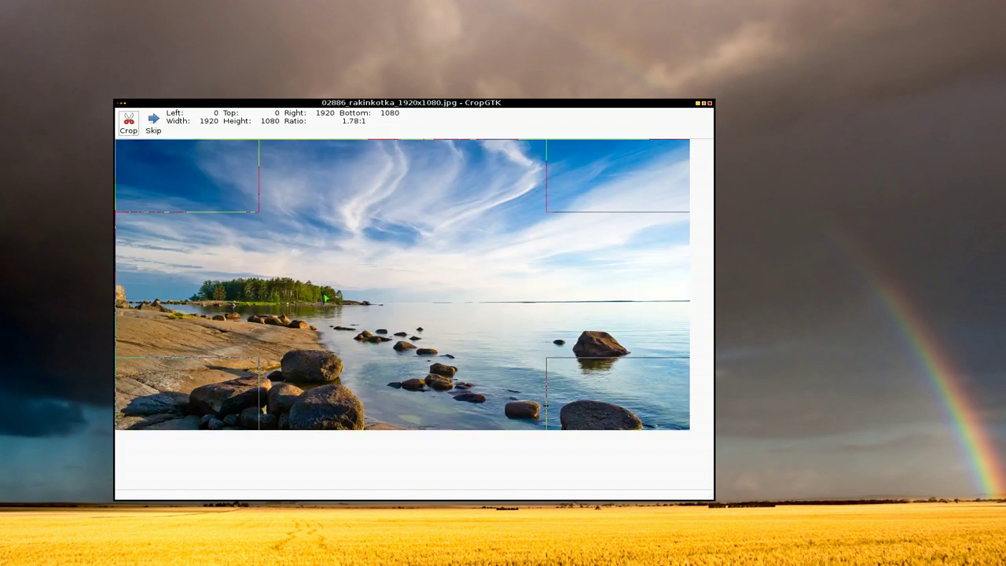
Crop the rakinkotka image to the 472×456 rocks at lower right, then quit CropGTK.
drag(248, 218, 576, 330)
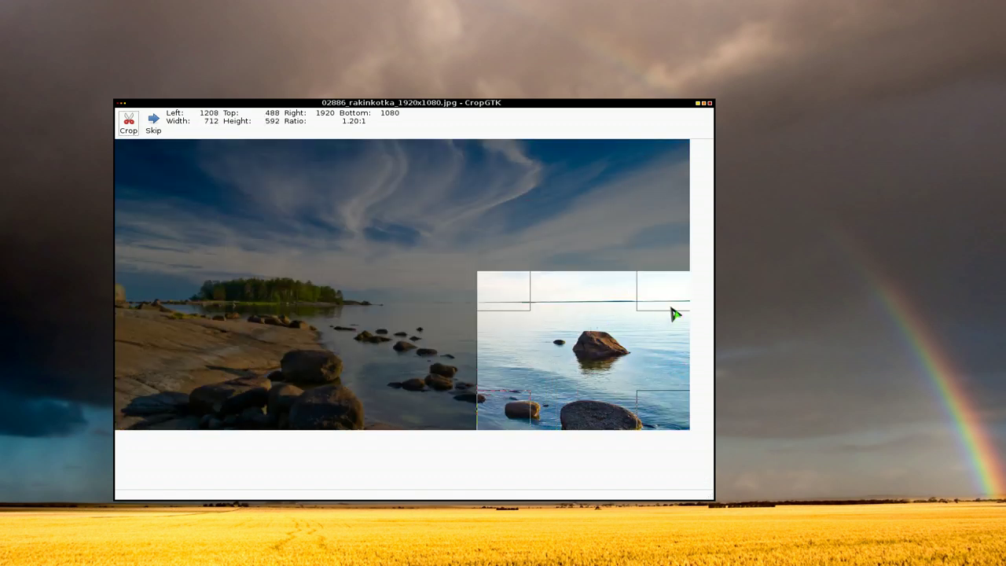
drag(673, 312, 649, 329)
drag(537, 325, 572, 340)
click(128, 124)
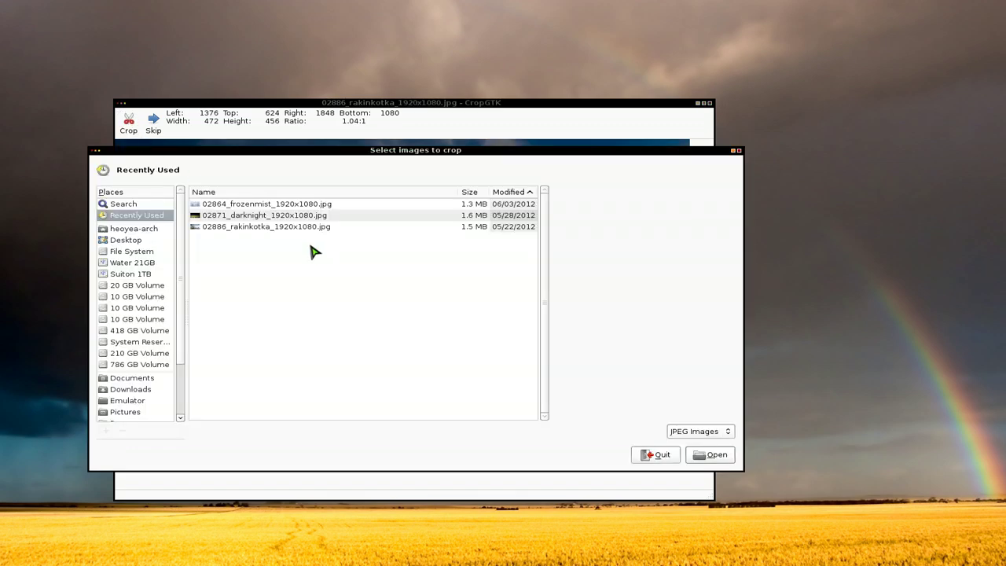
click(655, 456)
Open Downloads and view 02886_rakinkotka_1920x1080-crop.jpg to confirm its 472×456 size.
mouse_move(15, 275)
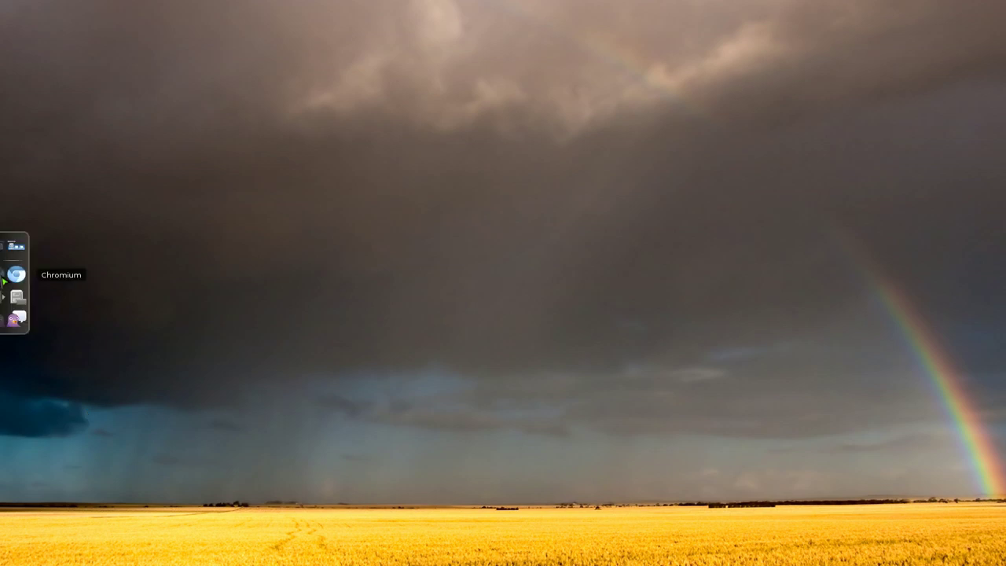
click(17, 298)
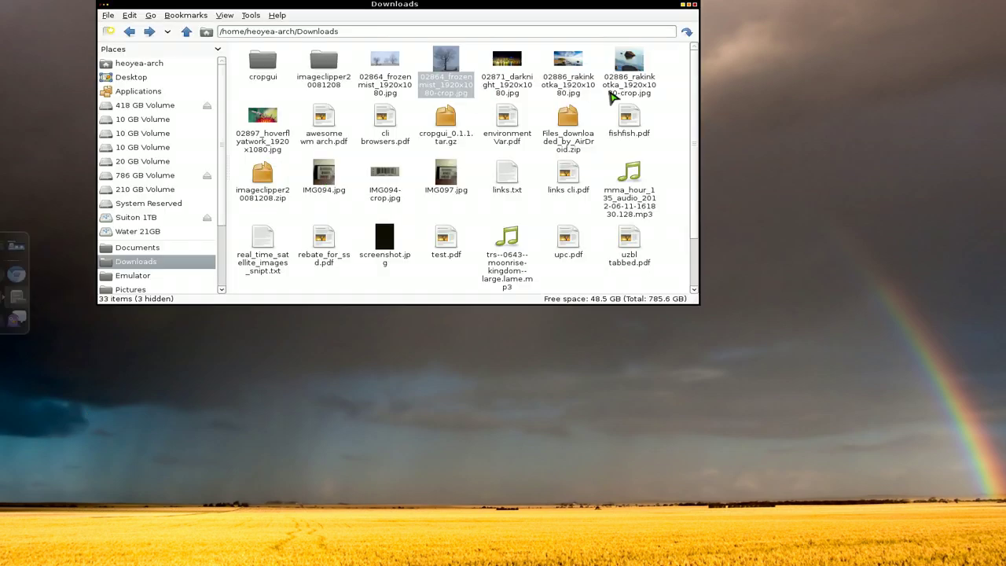
double_click(628, 87)
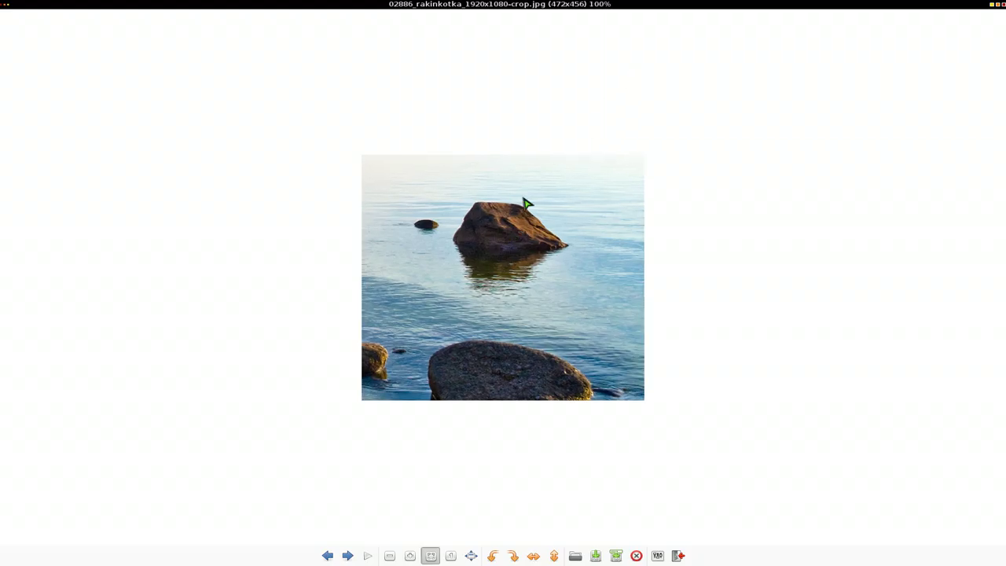
click(1002, 5)
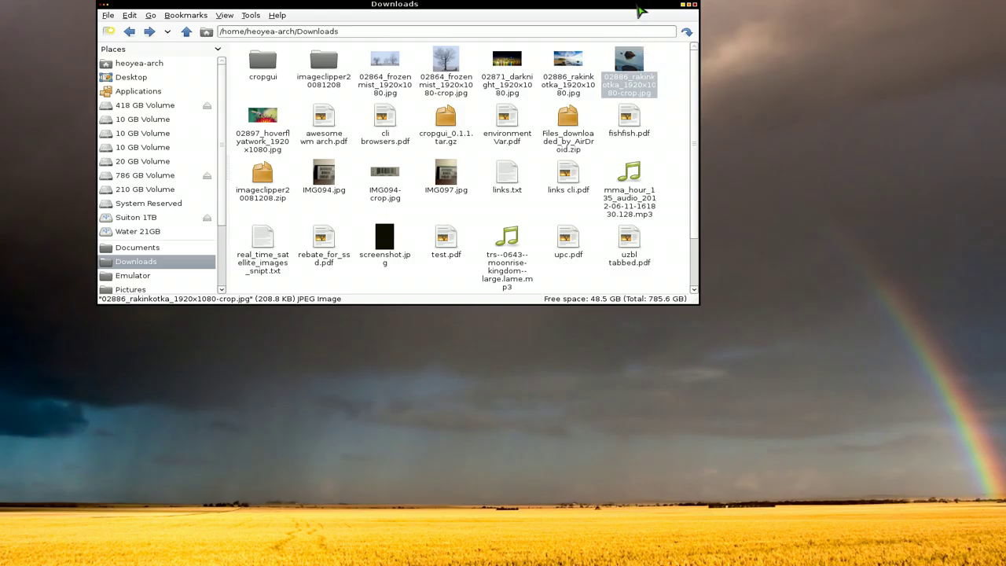
click(718, 185)
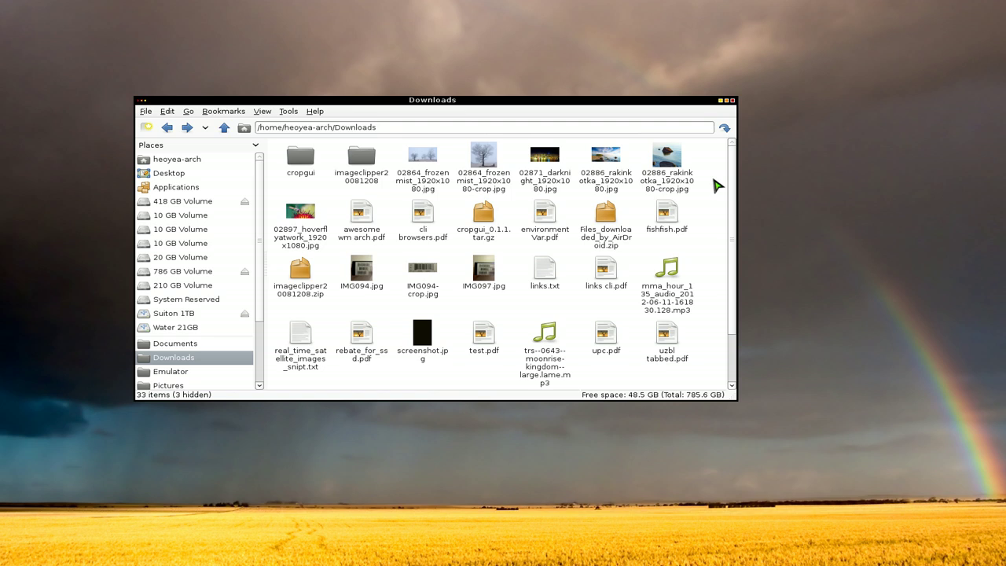
drag(691, 100, 710, 108)
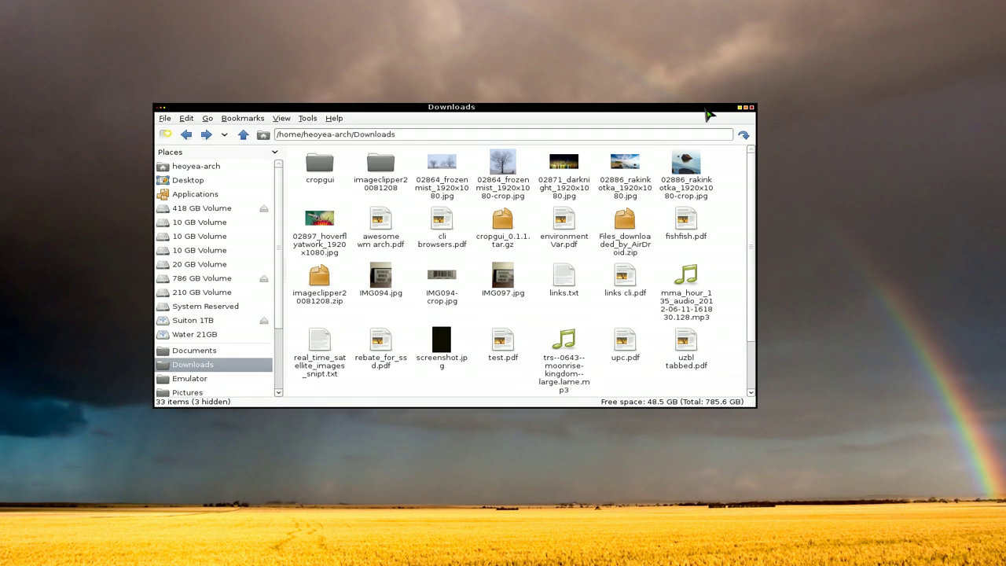